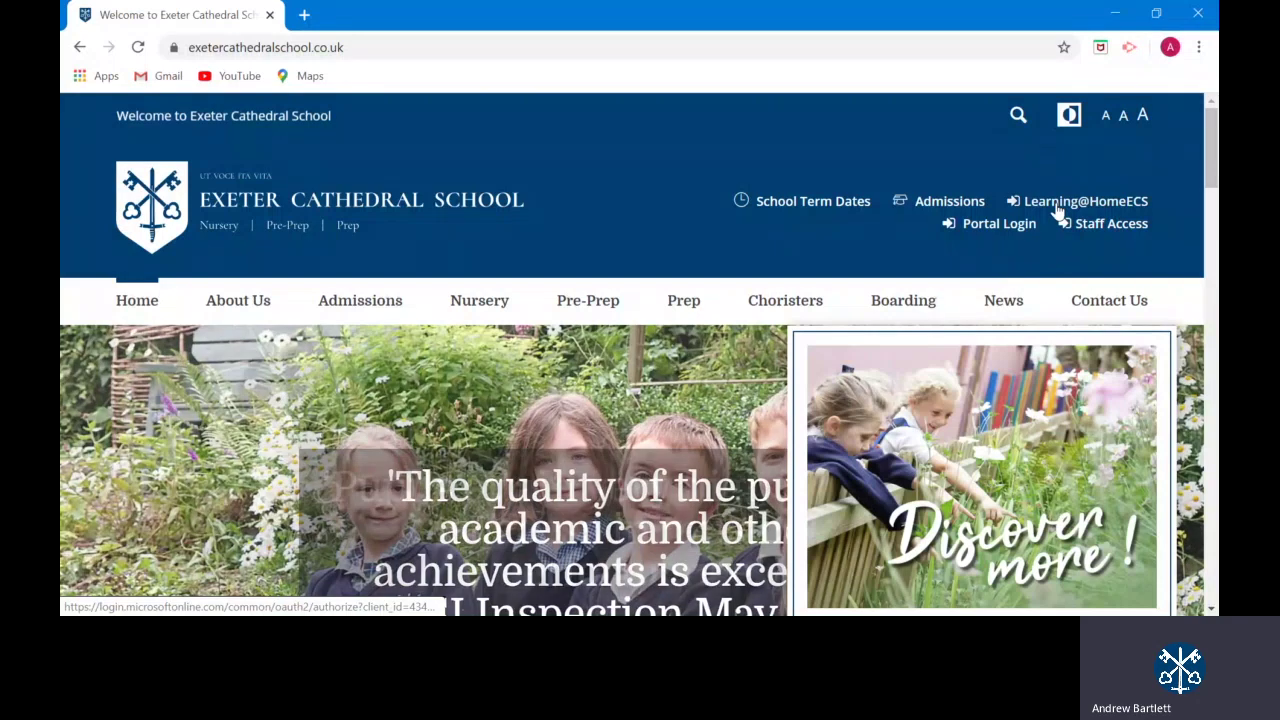
Step: Sign in to home learning with the school account and choose to stay signed in
{"action": "left_click", "coordinate": [1059, 208]}
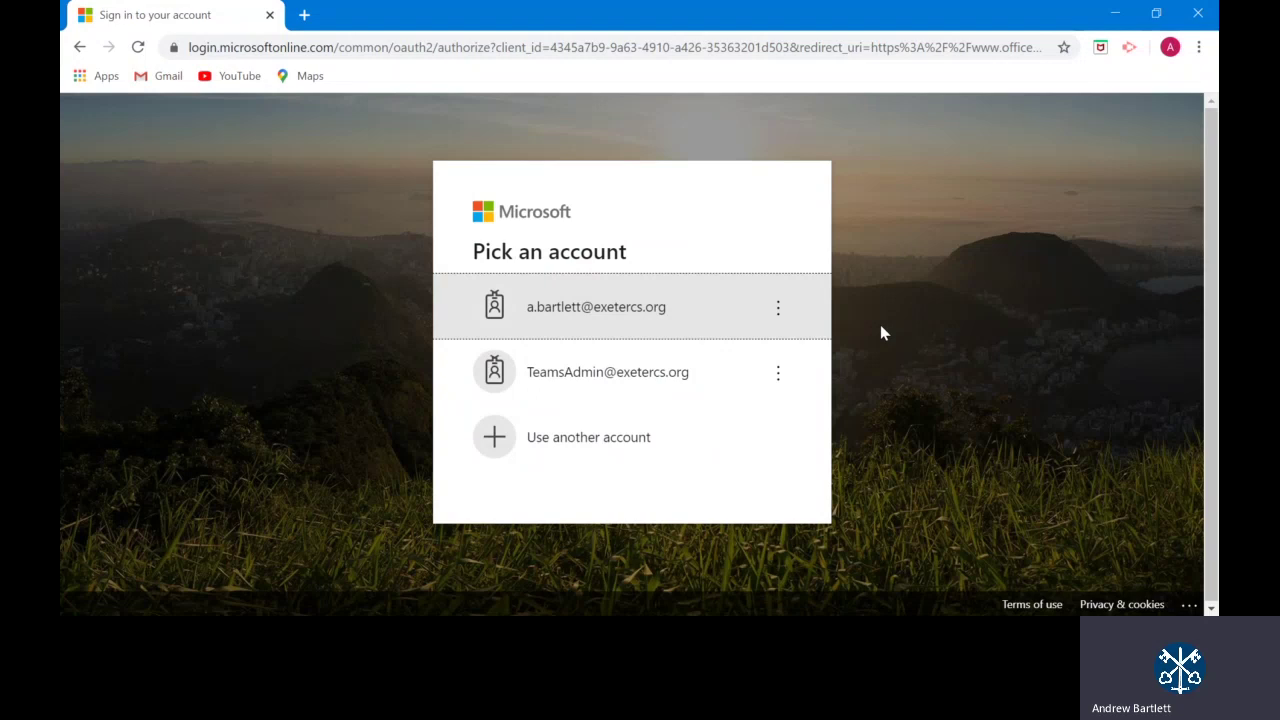
{"action": "left_click", "coordinate": [643, 303]}
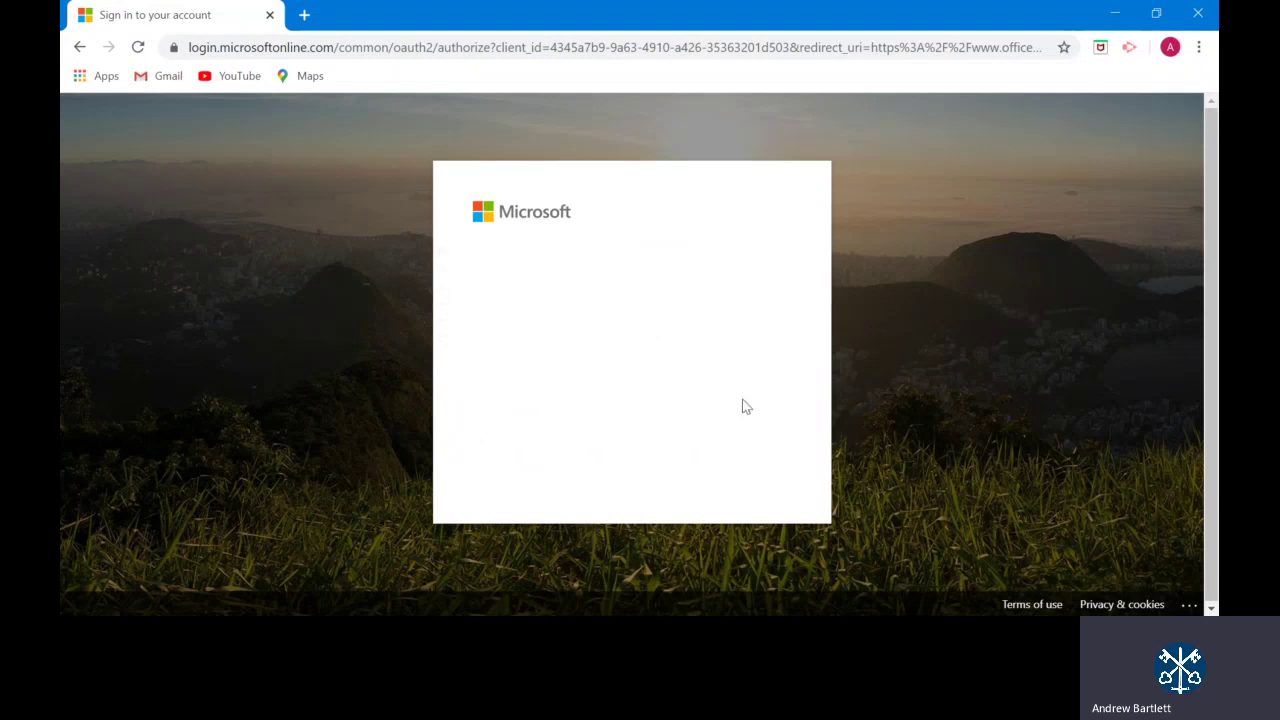
{"action": "left_click", "coordinate": [740, 447]}
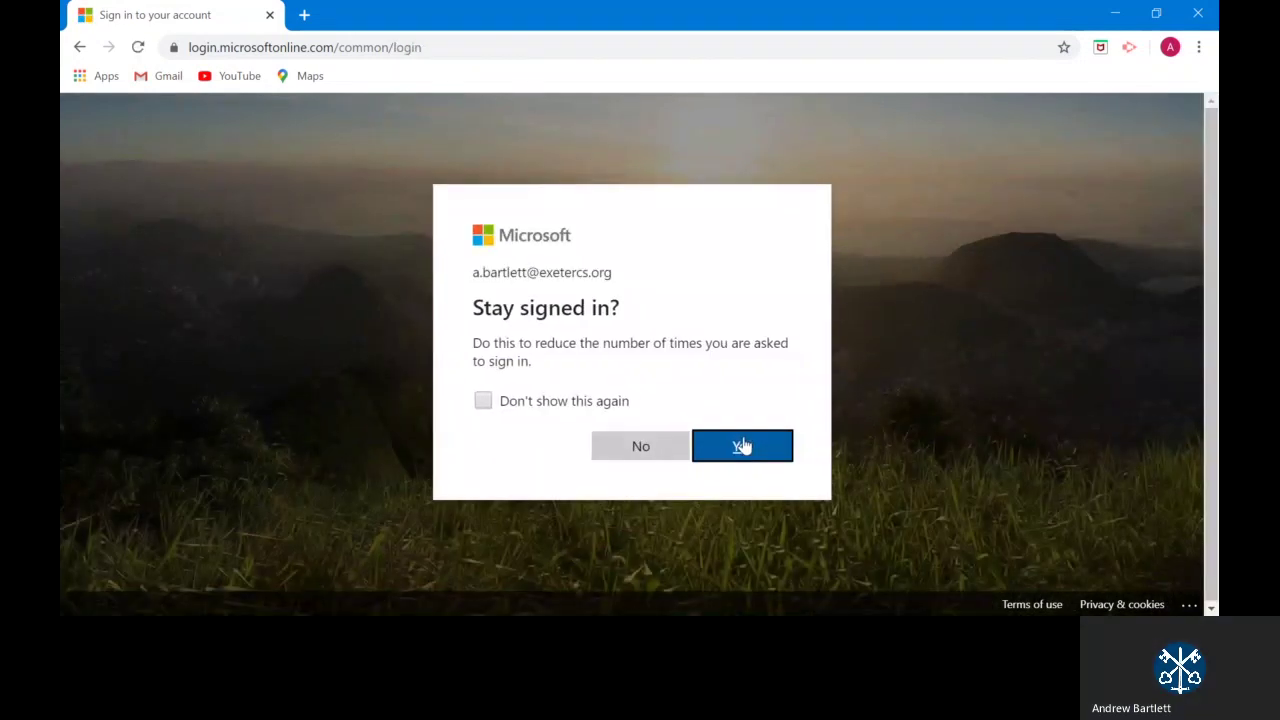
{"action": "left_click", "coordinate": [743, 446]}
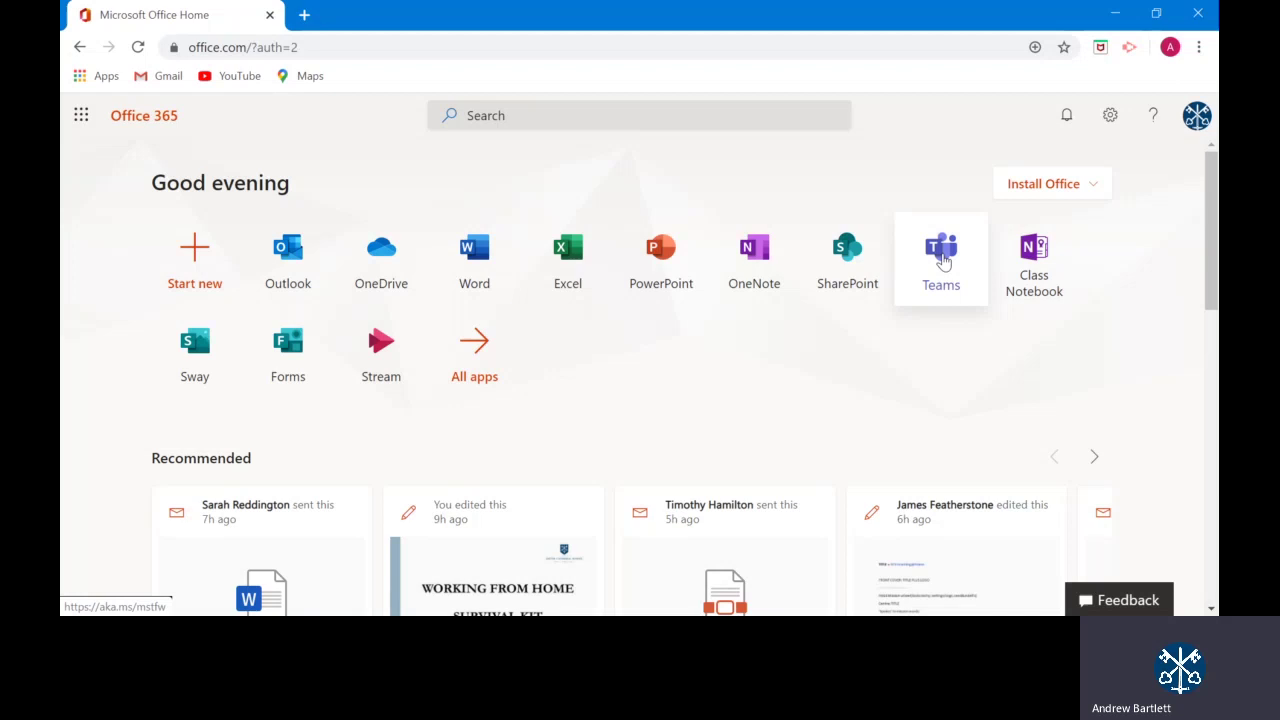
Step: Launch Teams from Office Home and scroll the teams grid to locate Training Class
{"action": "left_click", "coordinate": [943, 260]}
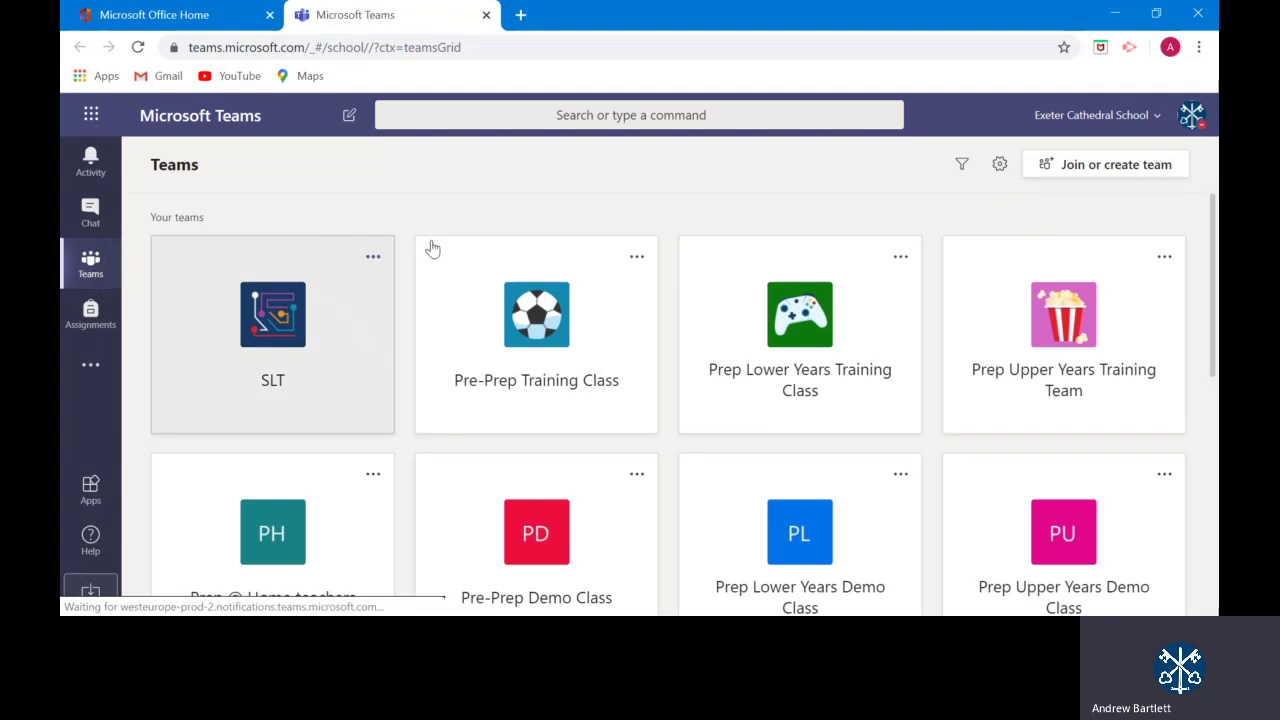
{"action": "scroll", "coordinate": [399, 277], "scroll_direction": "down", "scroll_amount": 5}
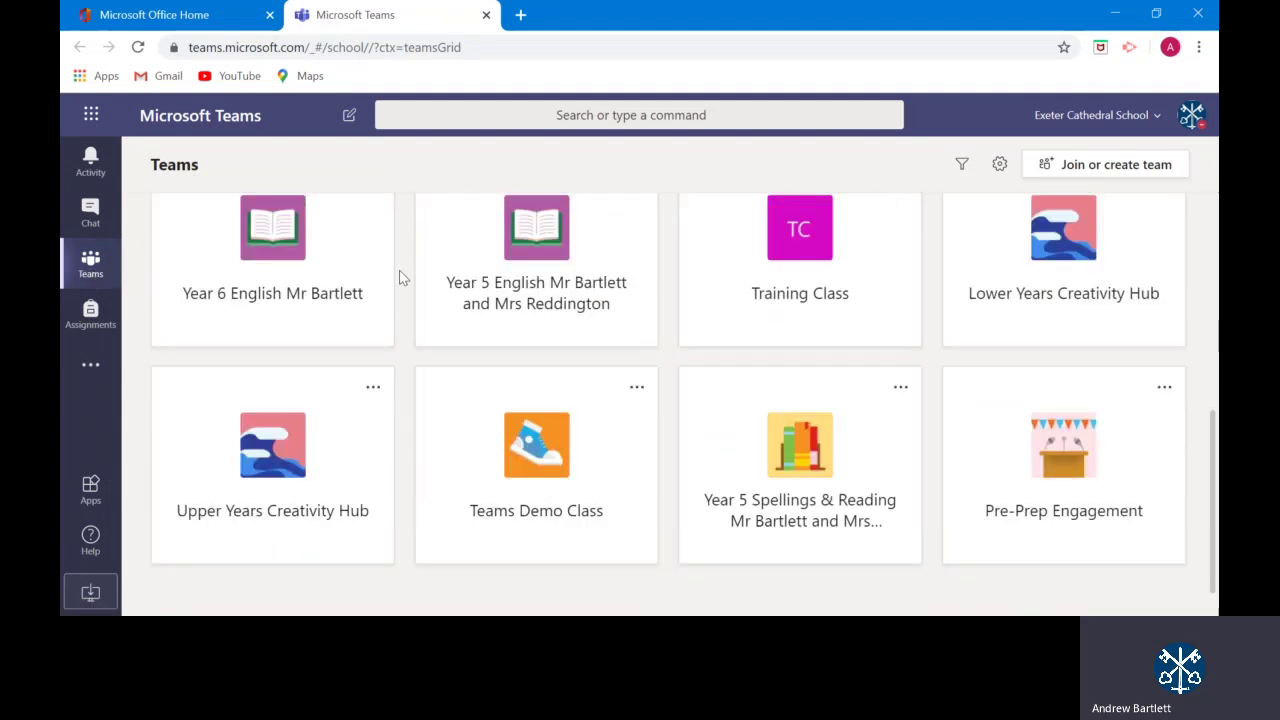
{"action": "scroll", "coordinate": [399, 277], "scroll_direction": "up", "scroll_amount": 2}
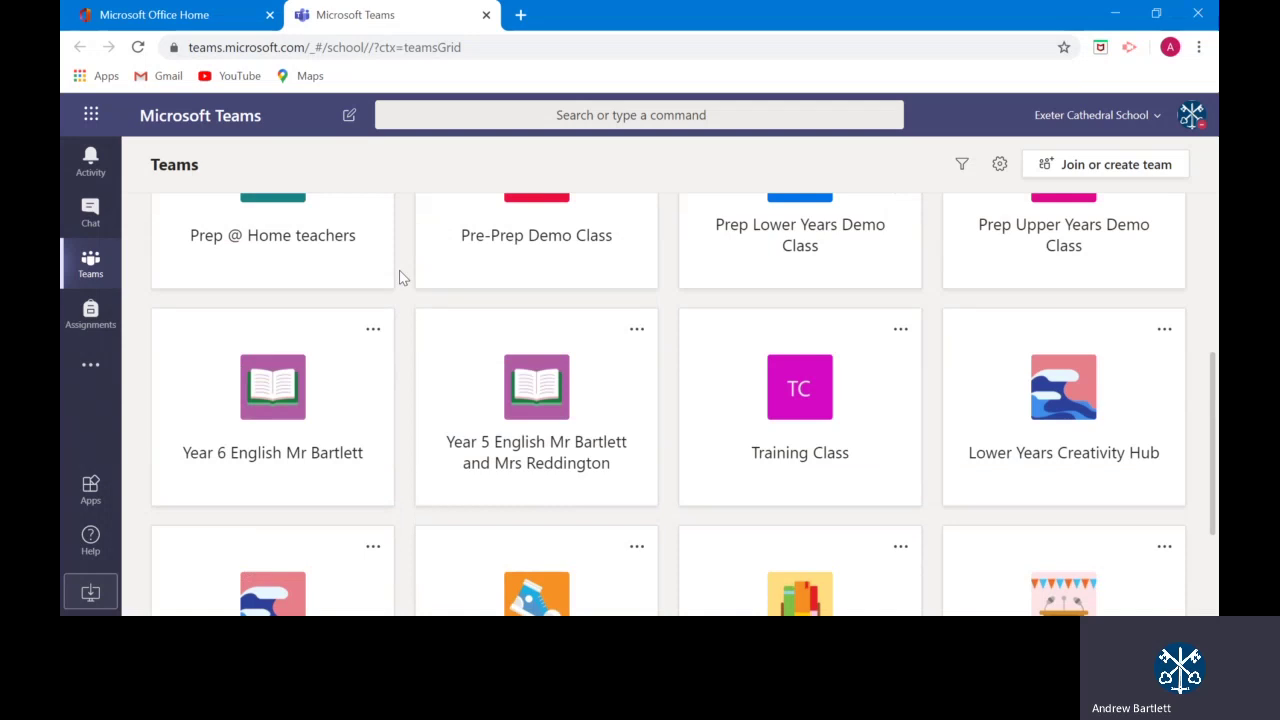
{"action": "scroll", "coordinate": [399, 277], "scroll_direction": "down", "scroll_amount": 2}
{"action": "scroll", "coordinate": [399, 277], "scroll_direction": "up", "scroll_amount": 2}
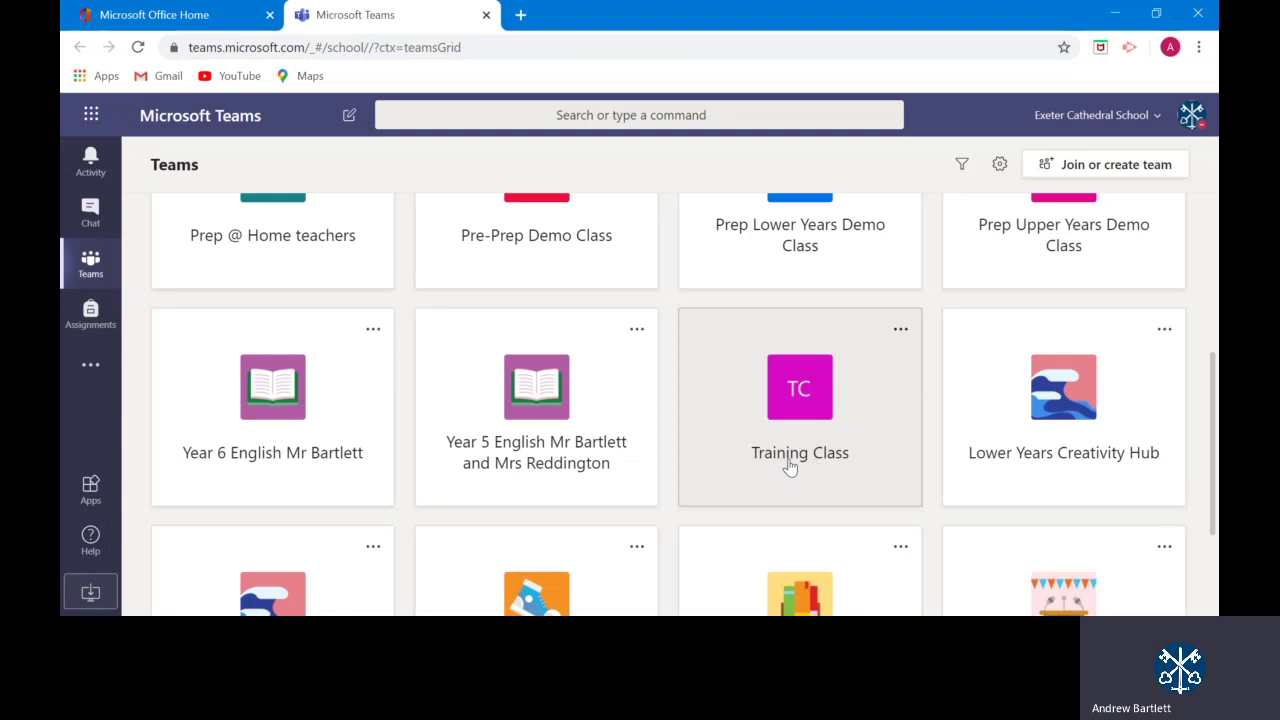
Step: Enter Training Class's General channel and expand the Teams Admin welcome post to read it
{"action": "left_click", "coordinate": [789, 467]}
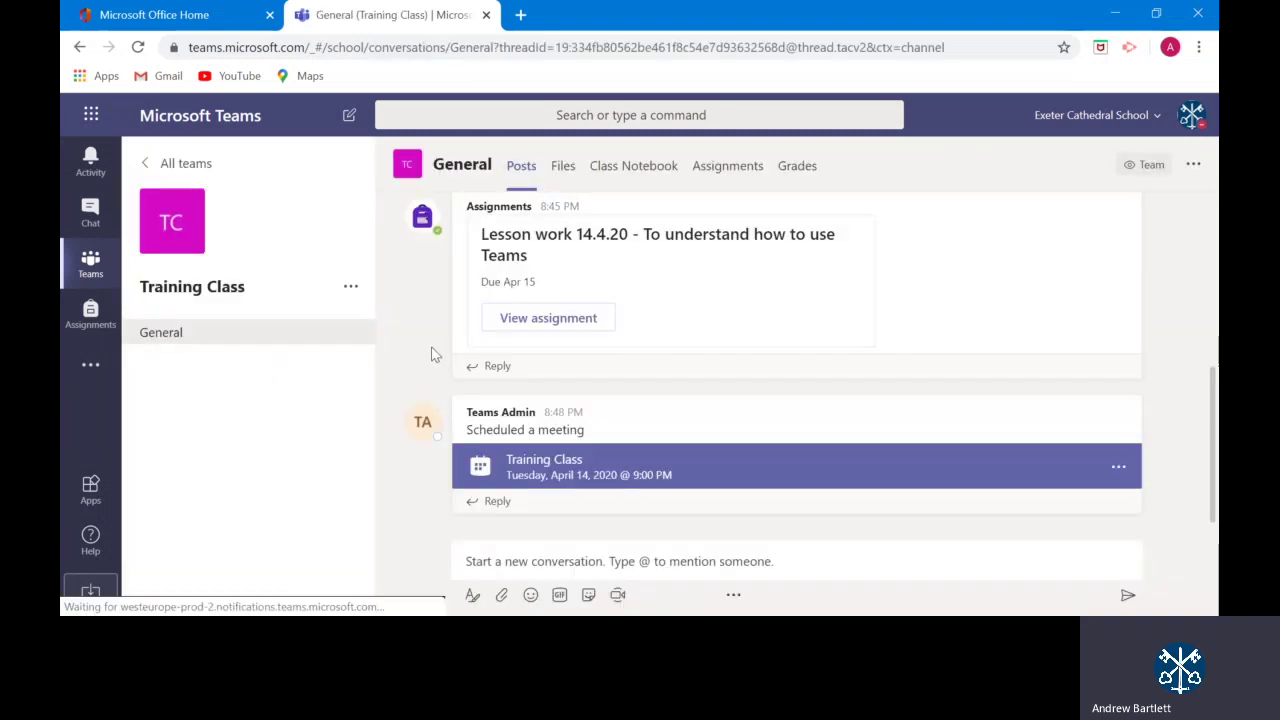
{"action": "scroll", "coordinate": [432, 354], "scroll_direction": "up", "scroll_amount": 5}
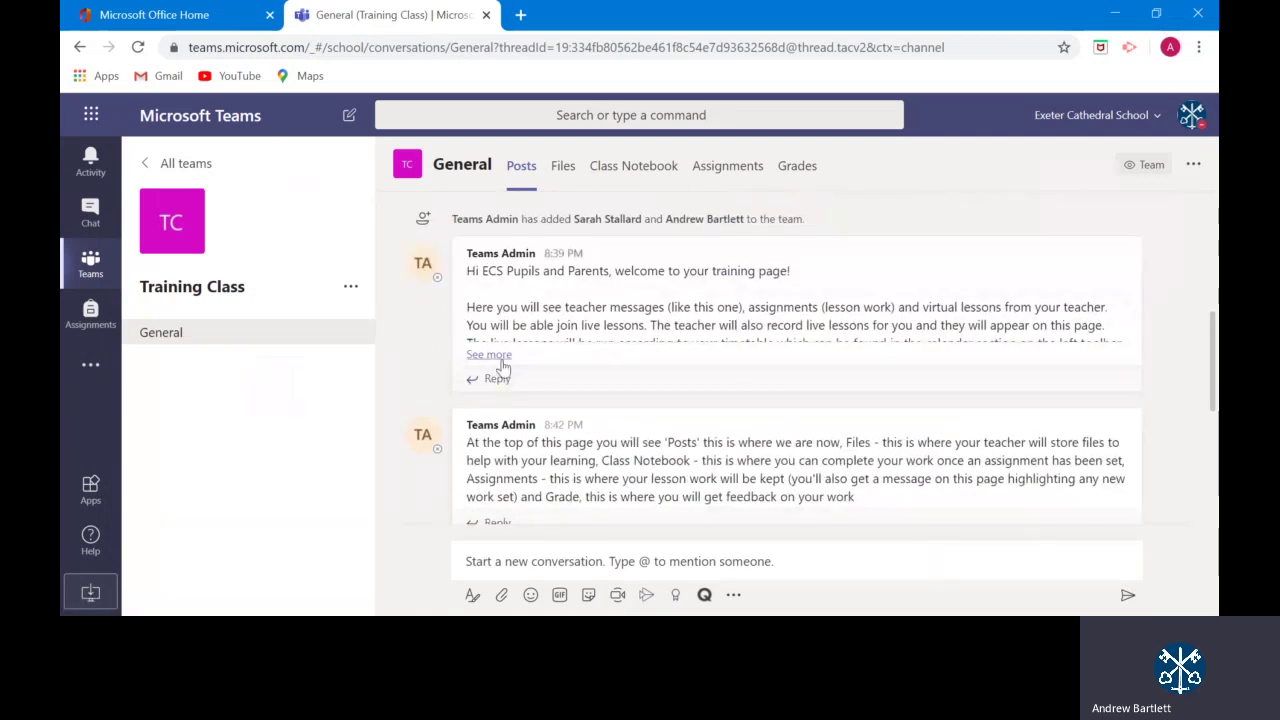
{"action": "left_click", "coordinate": [497, 357]}
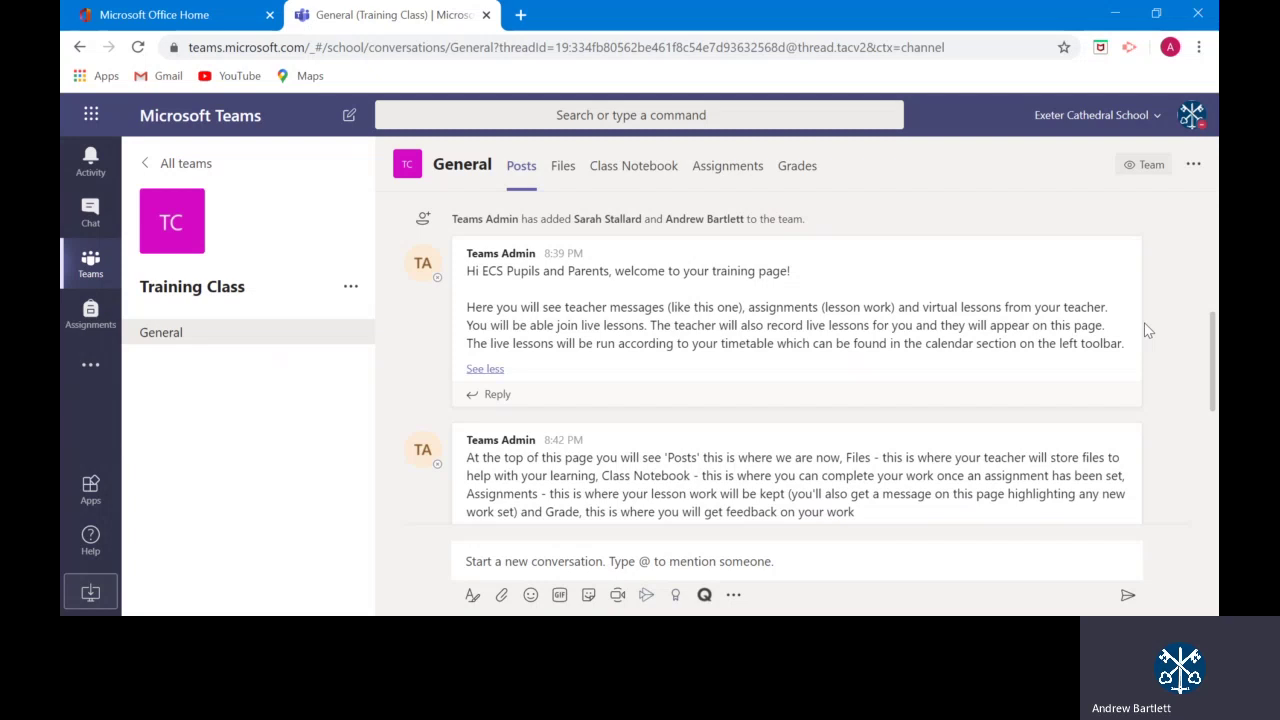
{"action": "mouse_move", "coordinate": [888, 383]}
{"action": "left_click", "coordinate": [89, 375]}
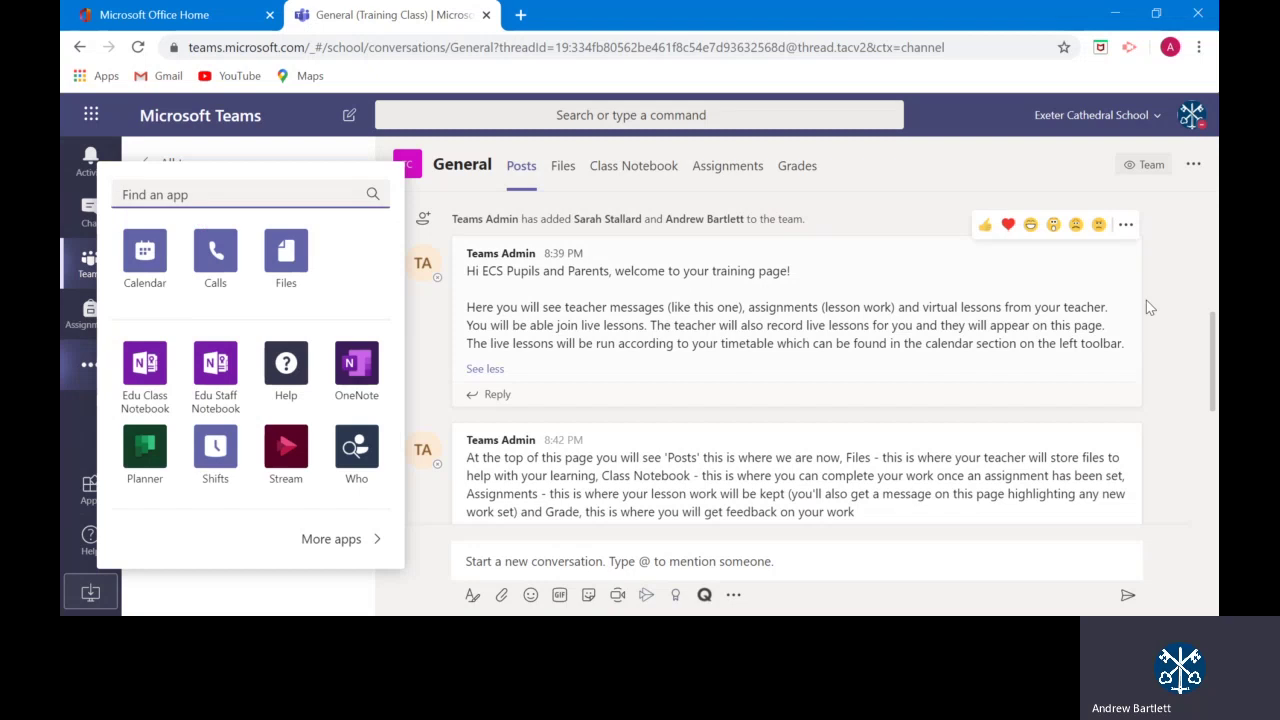
{"action": "left_click", "coordinate": [1190, 318]}
{"action": "scroll", "coordinate": [436, 381], "scroll_direction": "down", "scroll_amount": 2}
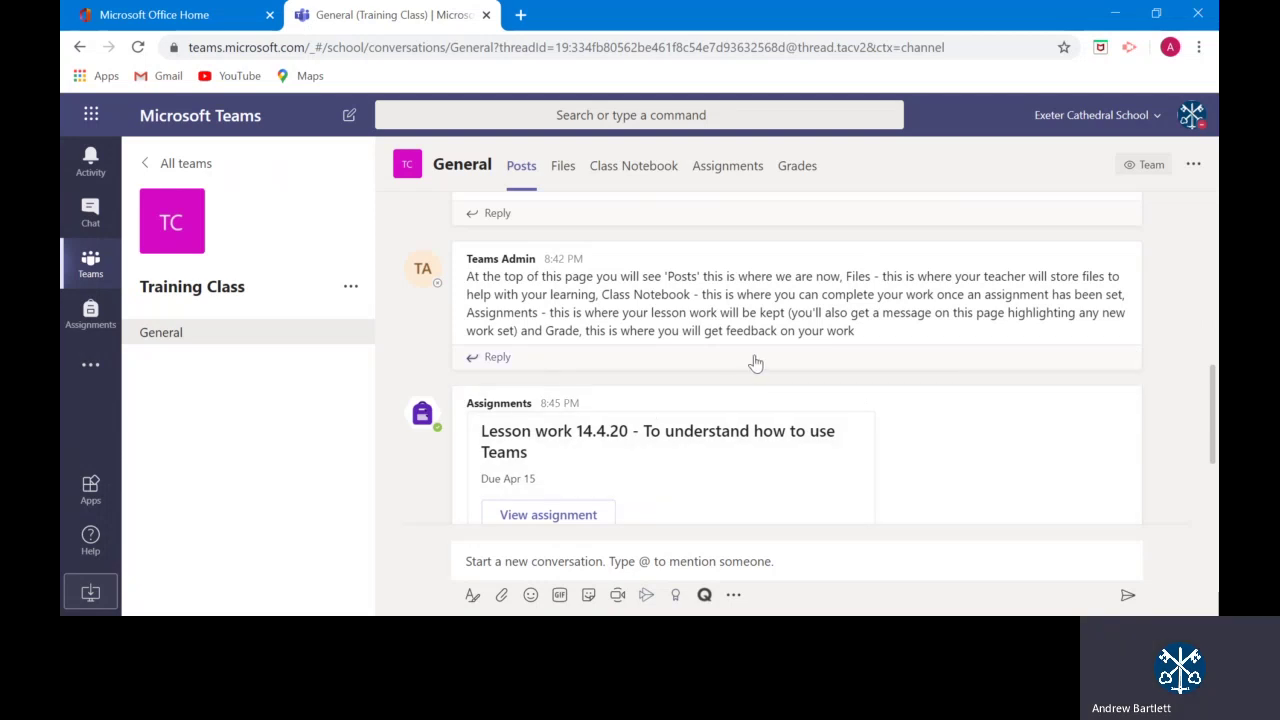
{"action": "scroll", "coordinate": [1163, 318], "scroll_direction": "down", "scroll_amount": 3}
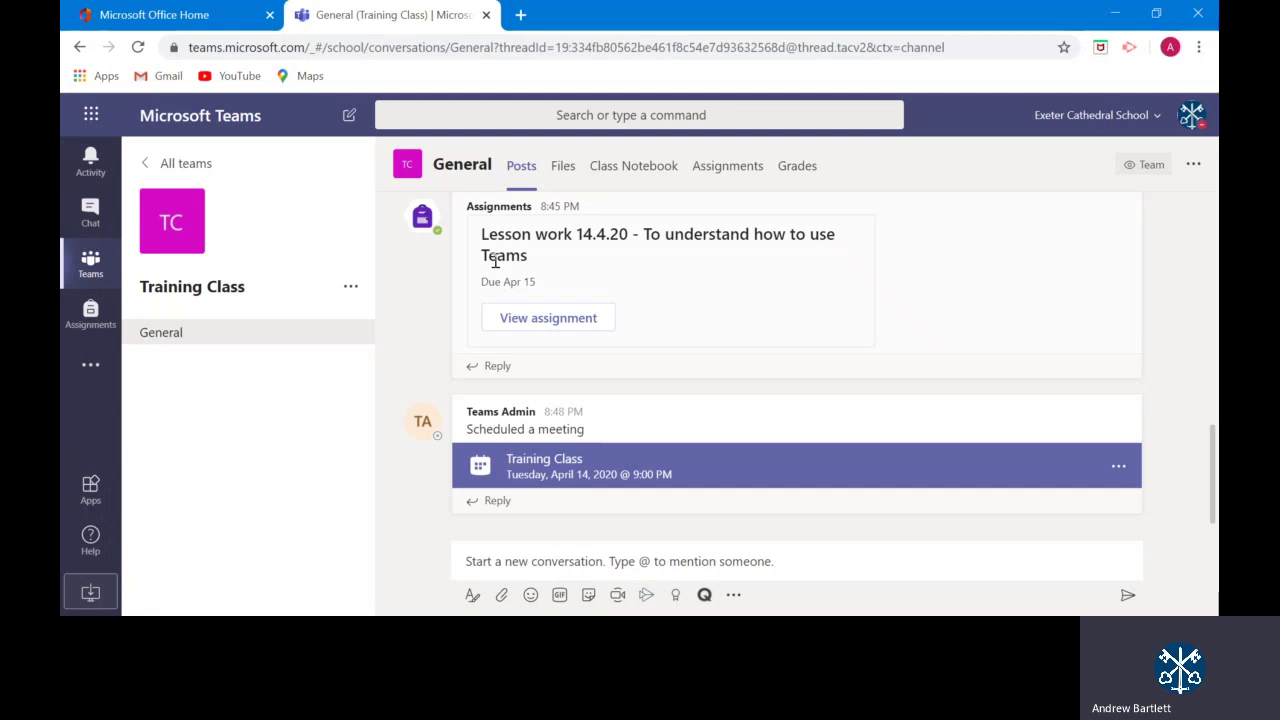
Step: View the details of the Lesson work 14.4.20 assignment
{"action": "left_click", "coordinate": [529, 321]}
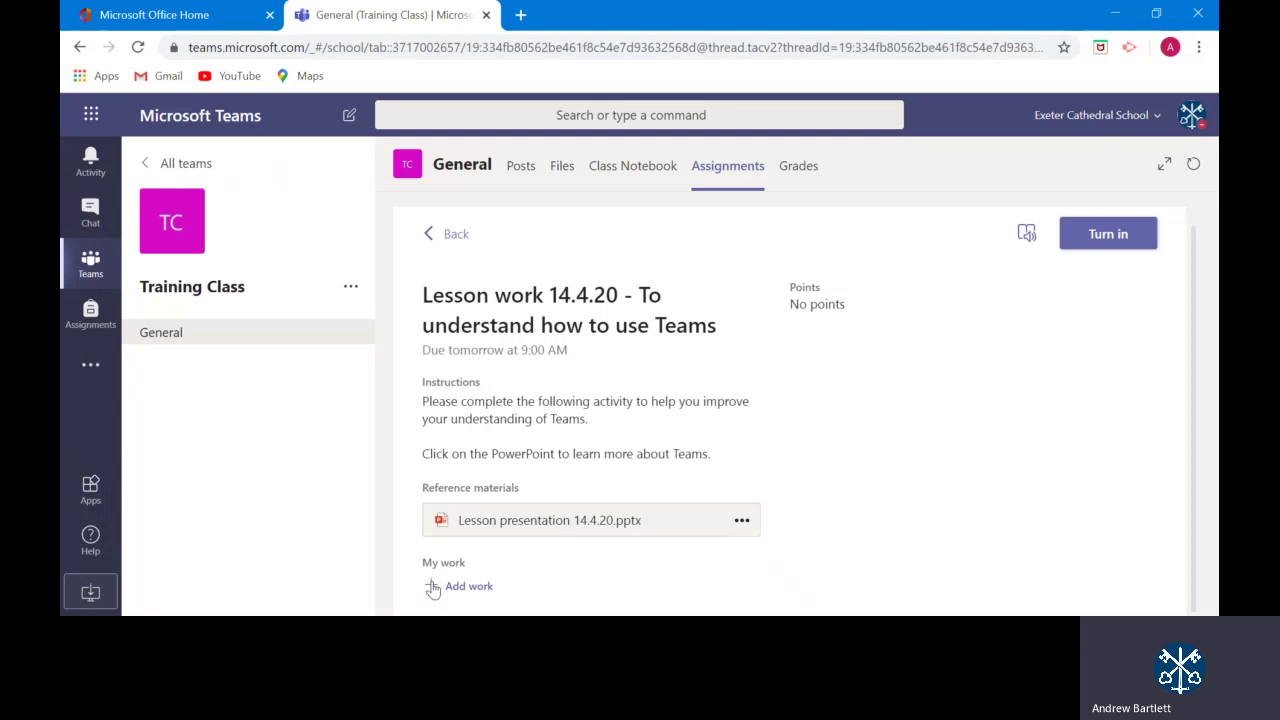
Step: Switch to the Class Notebook showing the 'Welcome to Class Notebook' page
{"action": "left_click", "coordinate": [618, 172]}
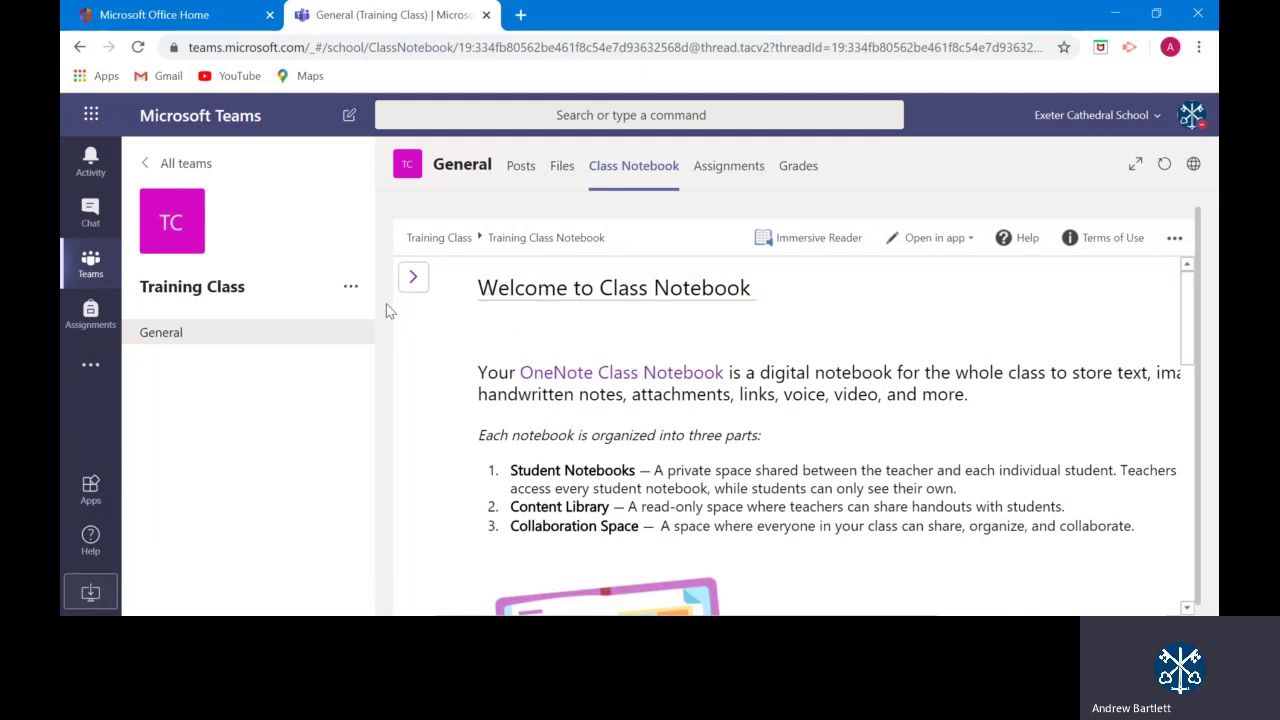
Step: Expand the notebook navigation and go to your Class Notes section's 14.4.20 page
{"action": "left_click", "coordinate": [413, 277]}
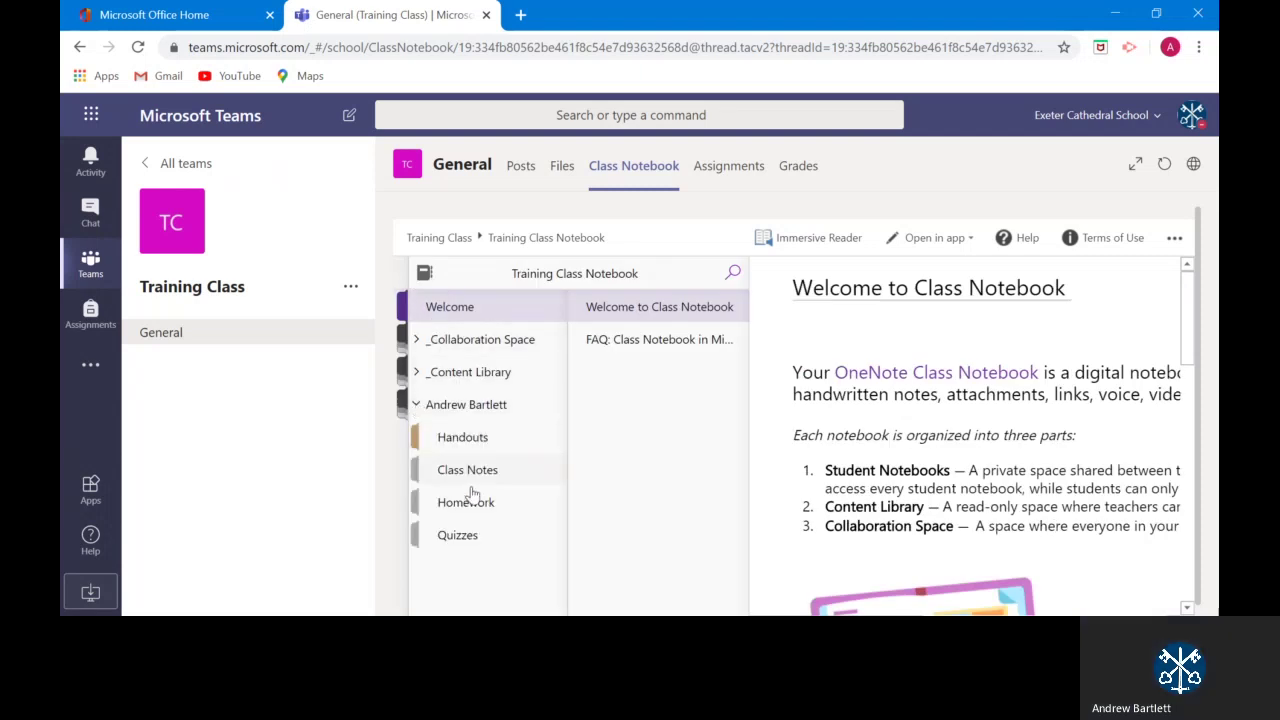
{"action": "left_click", "coordinate": [475, 476]}
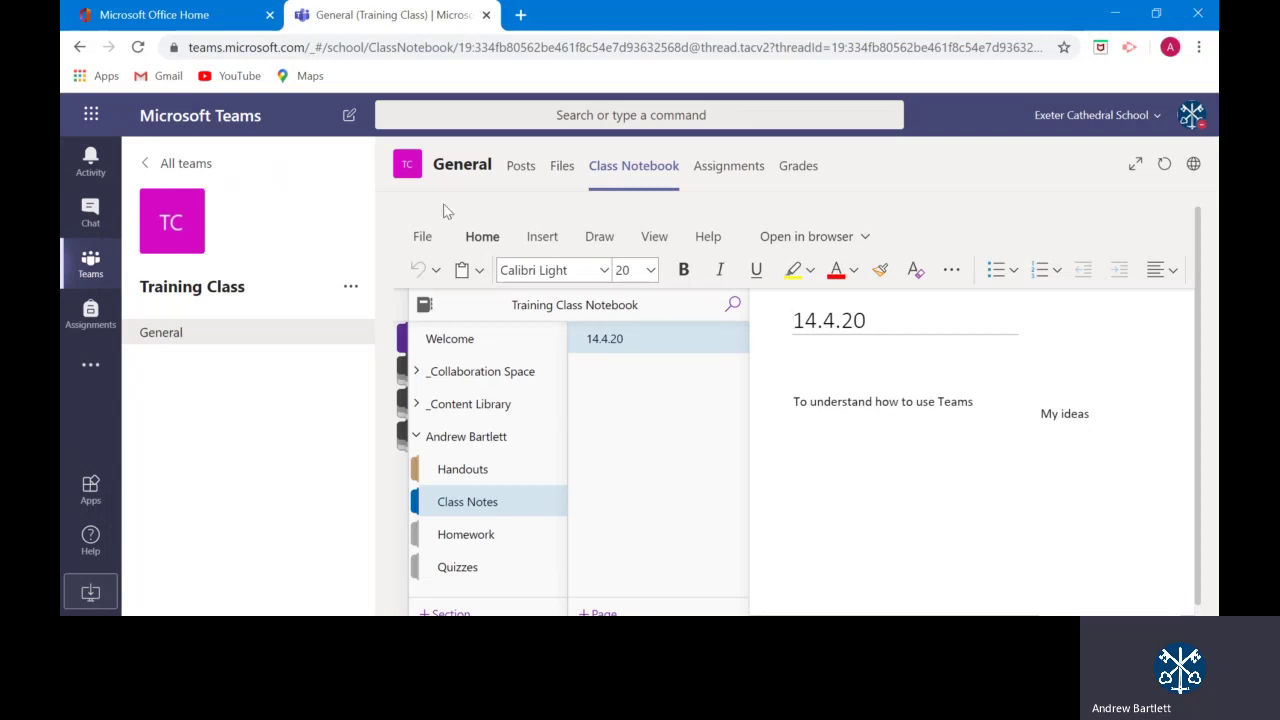
Step: Return to the General channel posts showing the April 14, 2020 Training Class meeting
{"action": "left_click", "coordinate": [520, 167]}
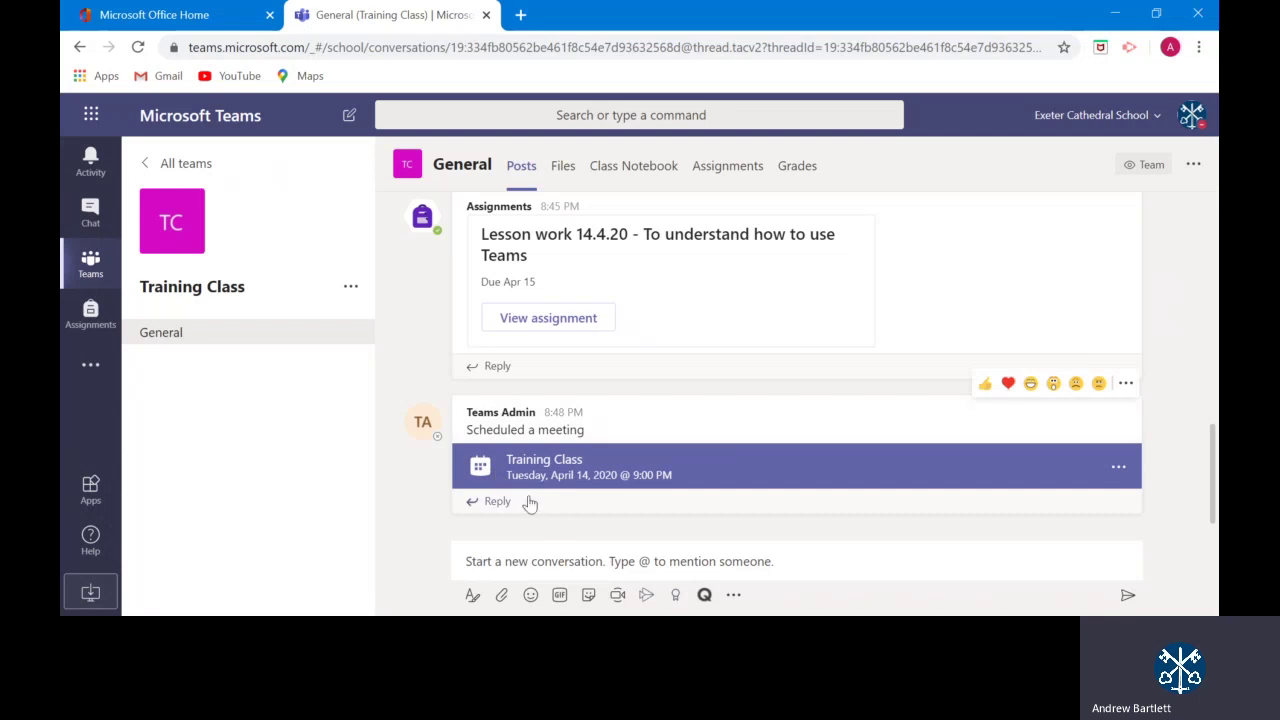
{"action": "left_click", "coordinate": [558, 473]}
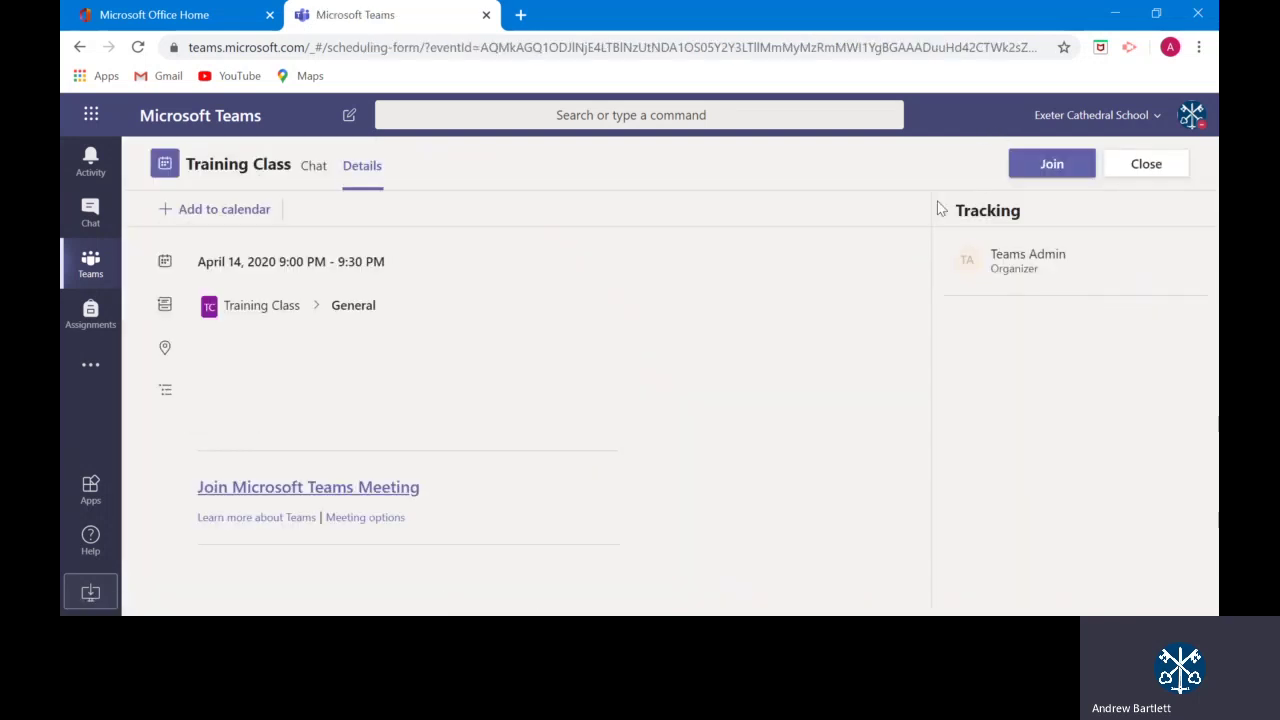
{"action": "left_click", "coordinate": [1042, 168]}
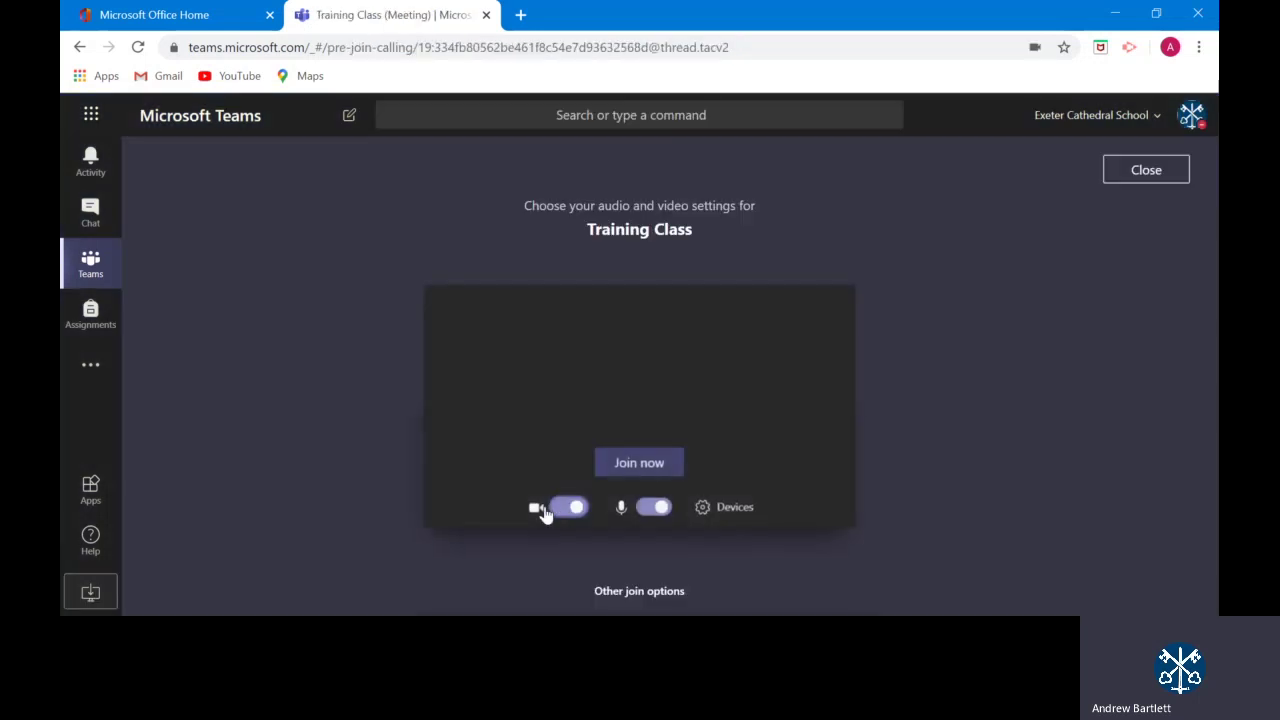
{"action": "left_click", "coordinate": [562, 507]}
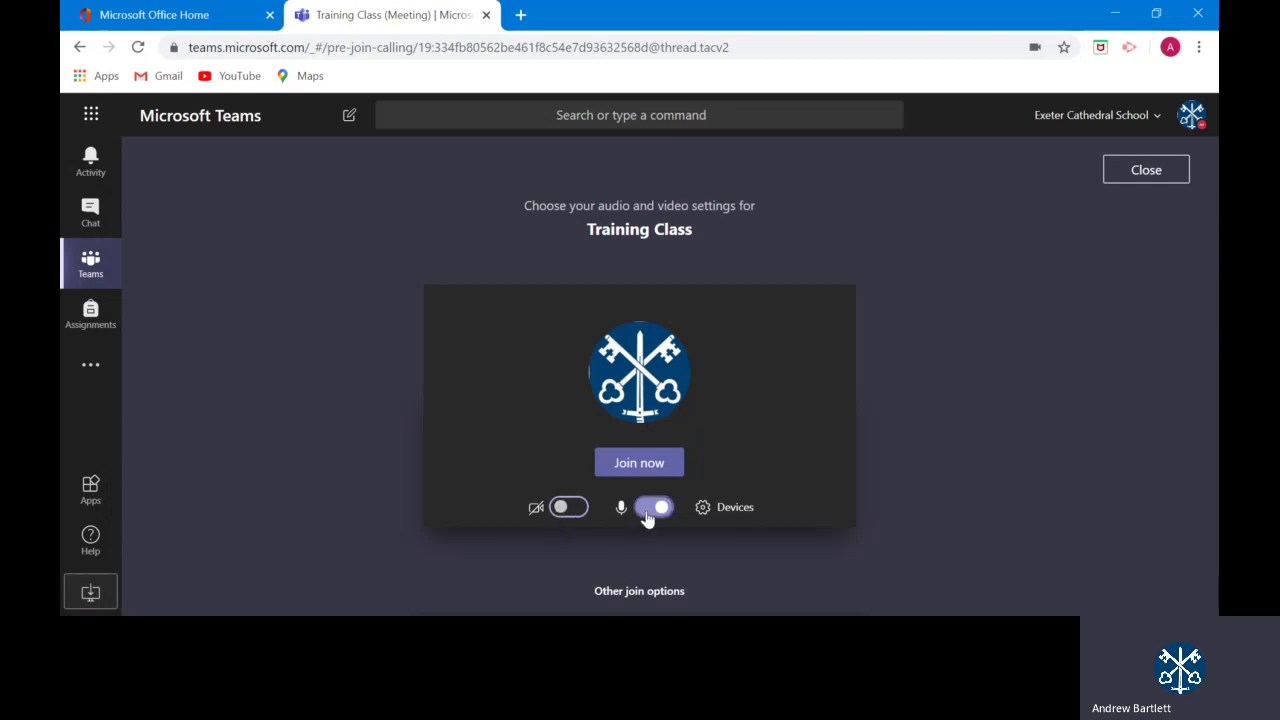
{"action": "left_click", "coordinate": [1146, 171]}
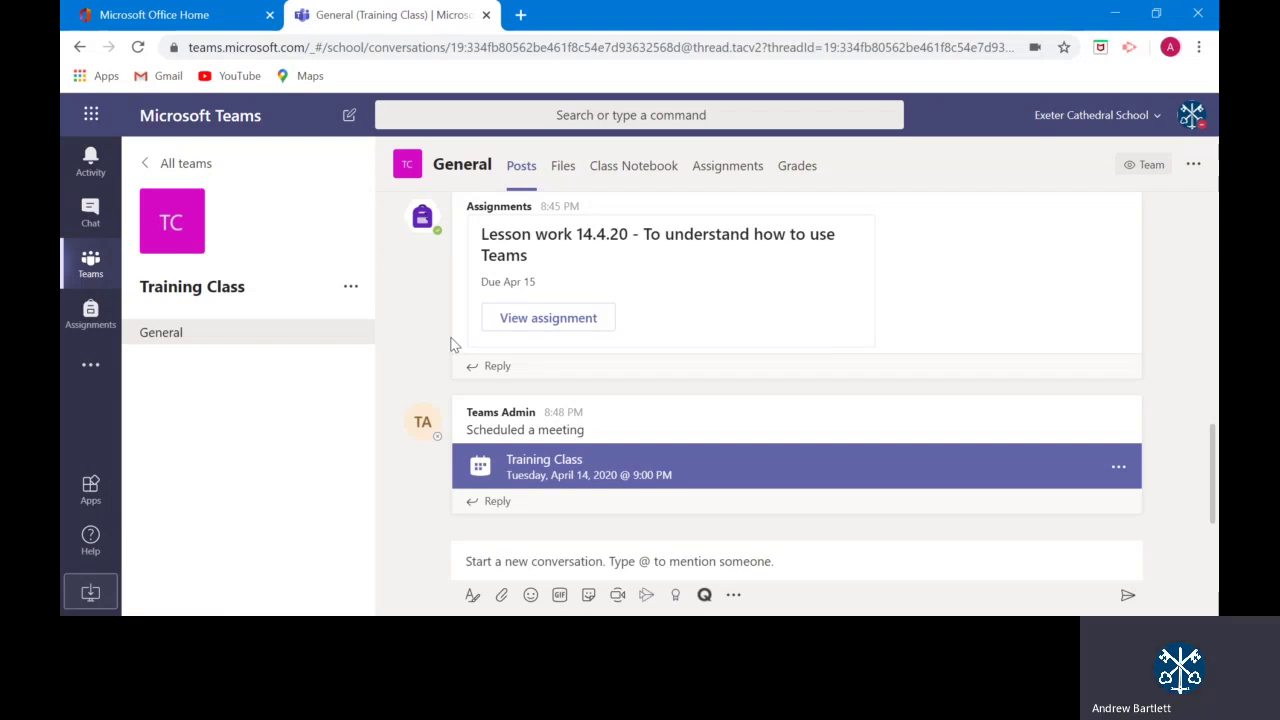
{"action": "scroll", "coordinate": [450, 345], "scroll_direction": "up", "scroll_amount": 8}
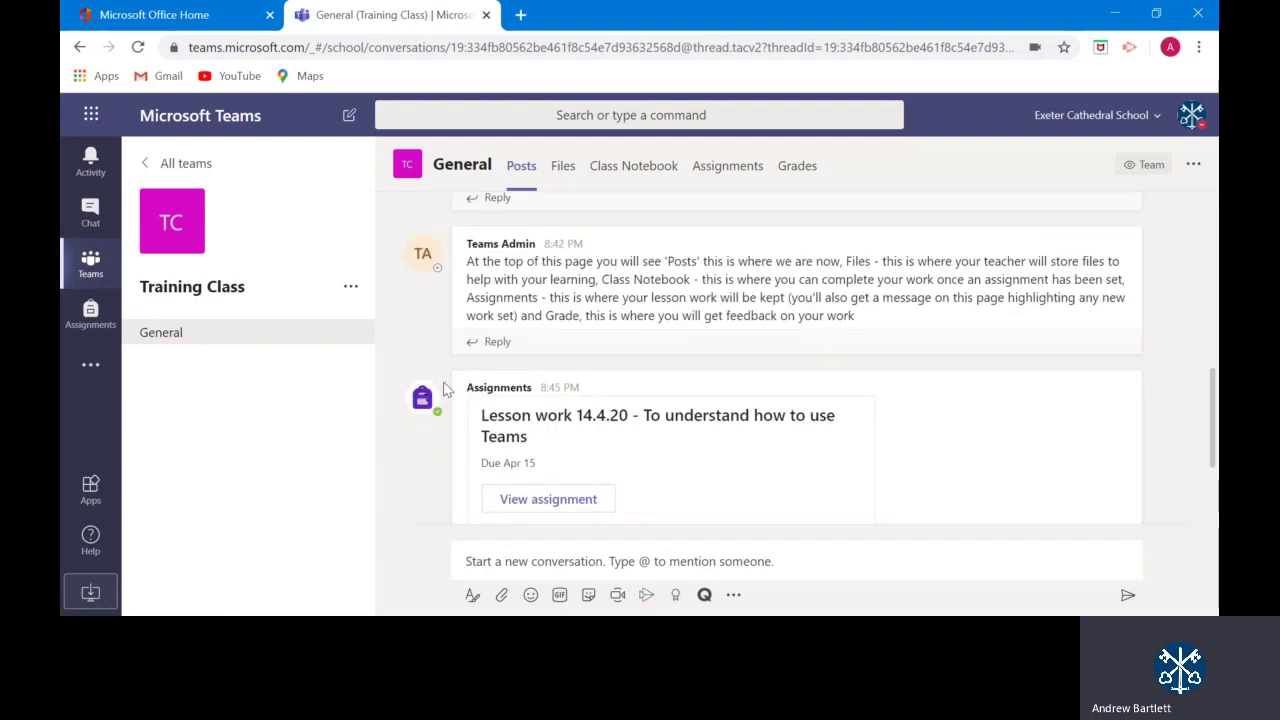
{"action": "scroll", "coordinate": [445, 390], "scroll_direction": "up", "scroll_amount": 2}
{"action": "scroll", "coordinate": [445, 388], "scroll_direction": "down", "scroll_amount": 8}
{"action": "scroll", "coordinate": [445, 390], "scroll_direction": "down", "scroll_amount": 2}
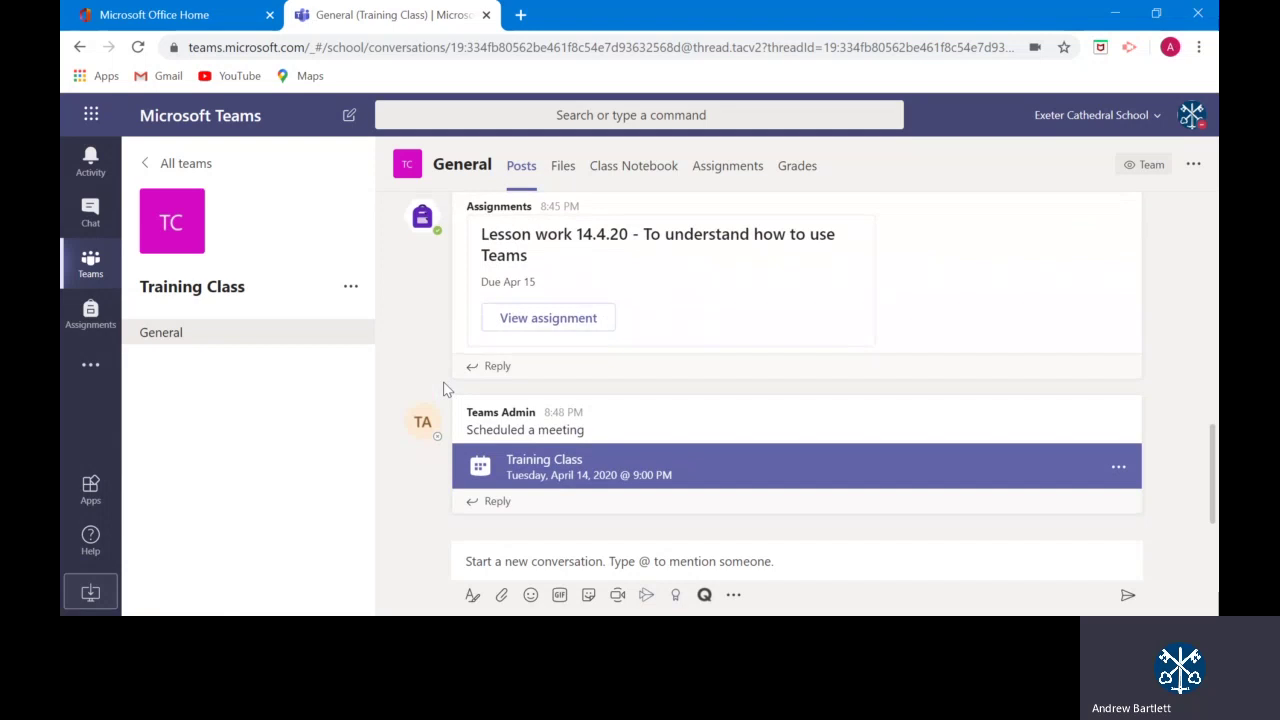
{"action": "scroll", "coordinate": [443, 391], "scroll_direction": "up", "scroll_amount": 10}
{"action": "scroll", "coordinate": [434, 397], "scroll_direction": "down", "scroll_amount": 4}
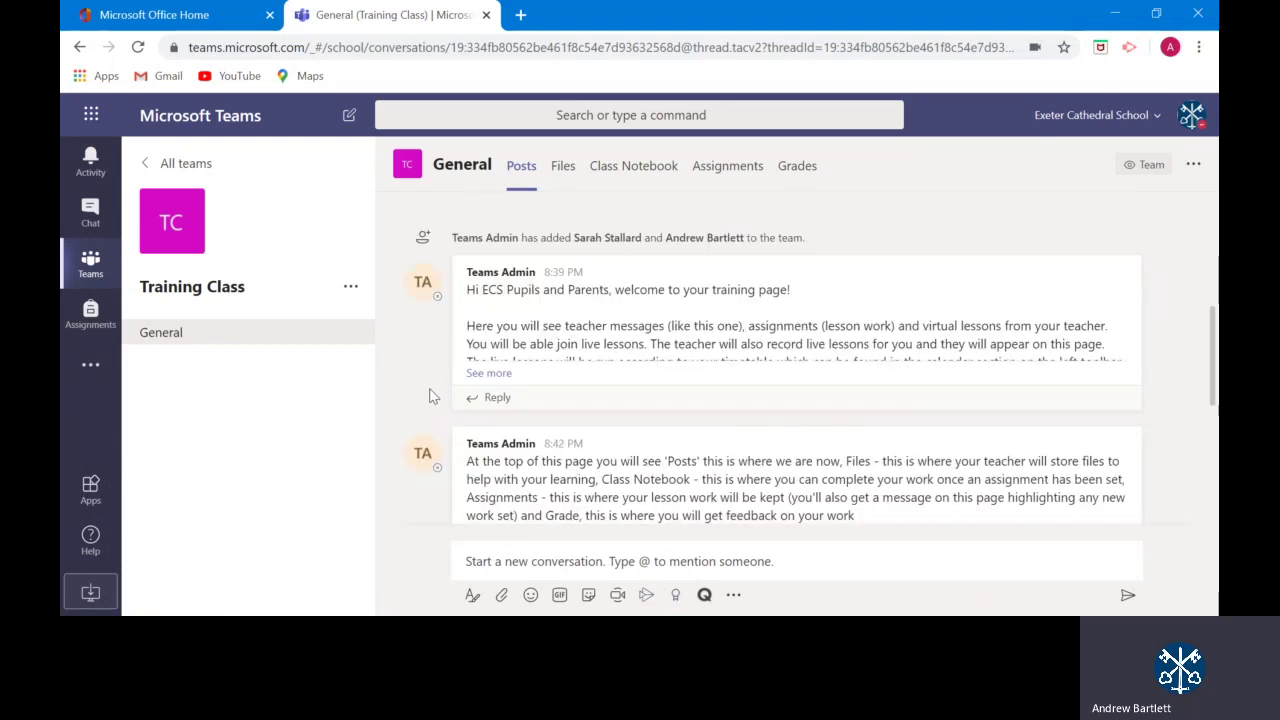